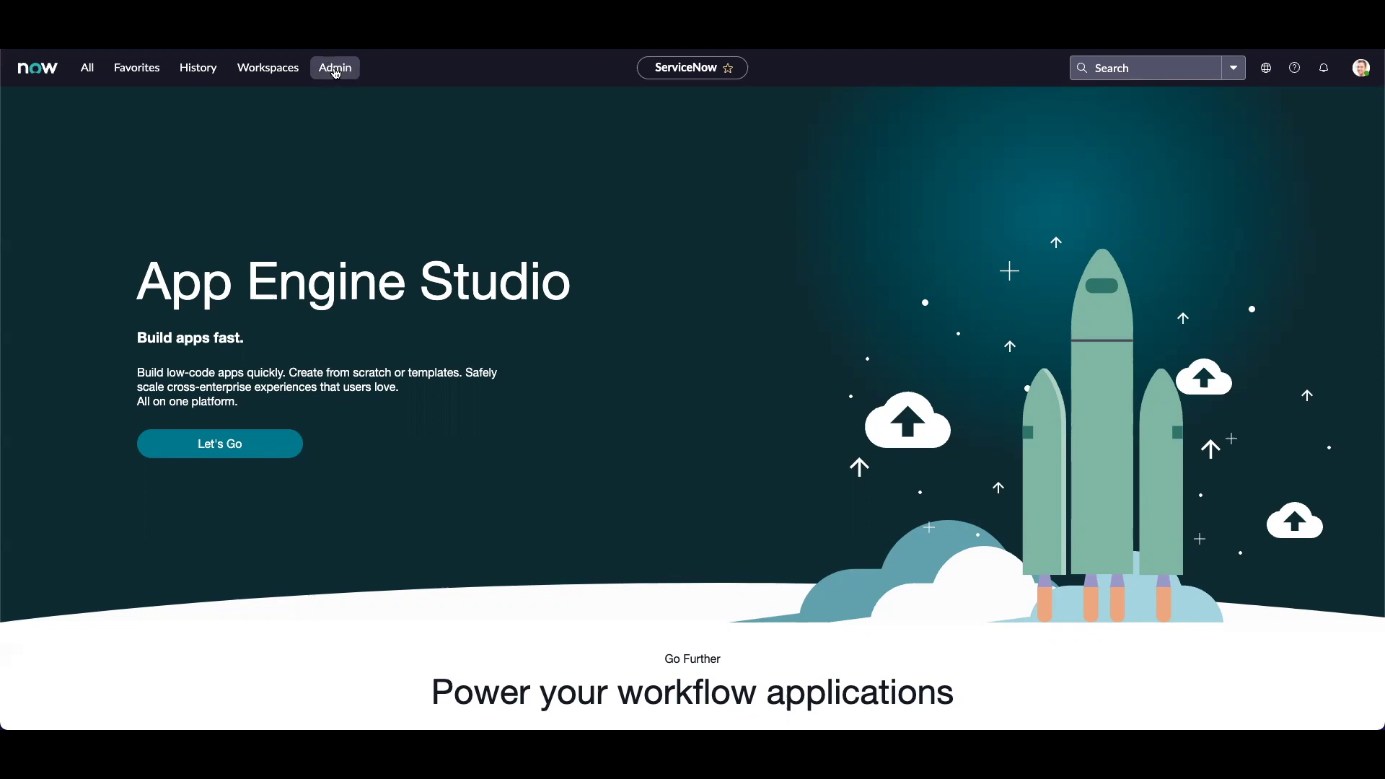
- Go to Admin Home and review the list of 29 apps ready to update
click(336, 73)
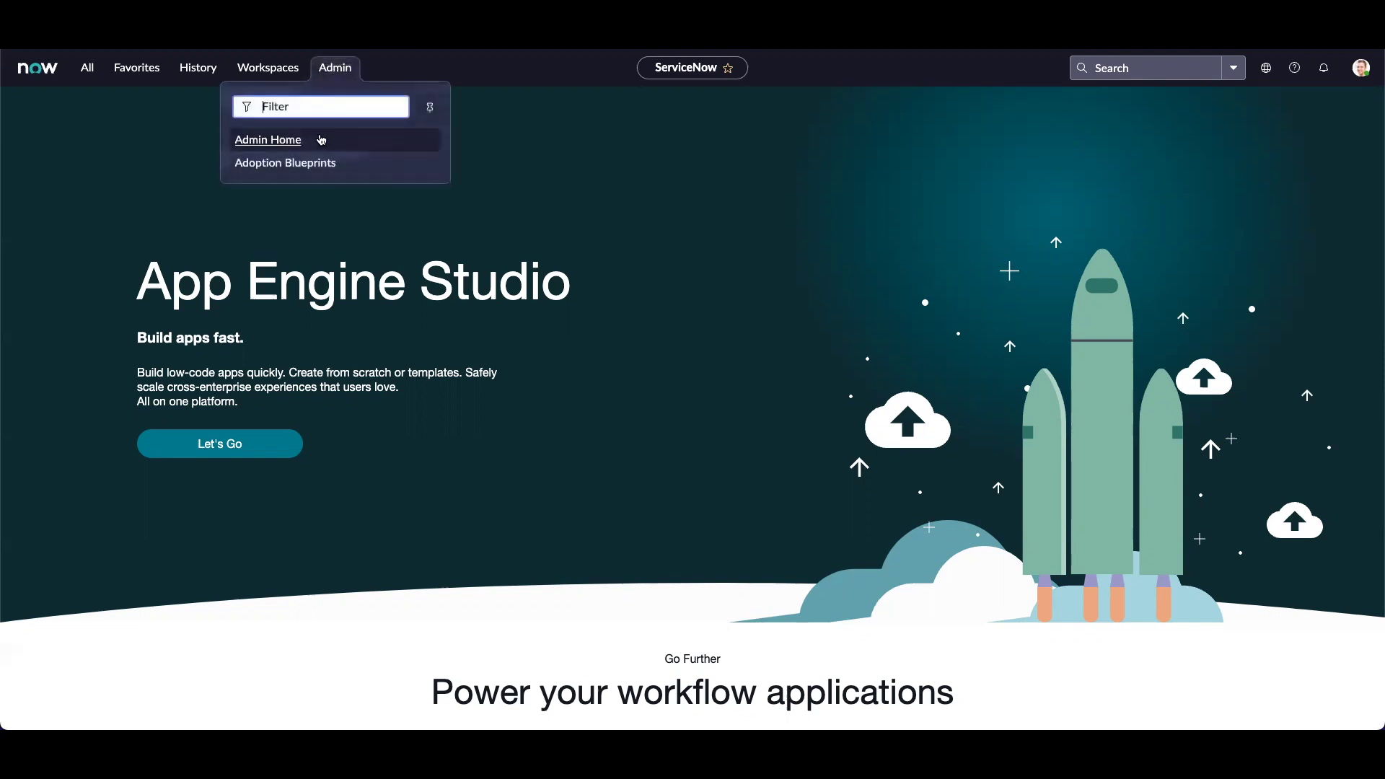
click(318, 144)
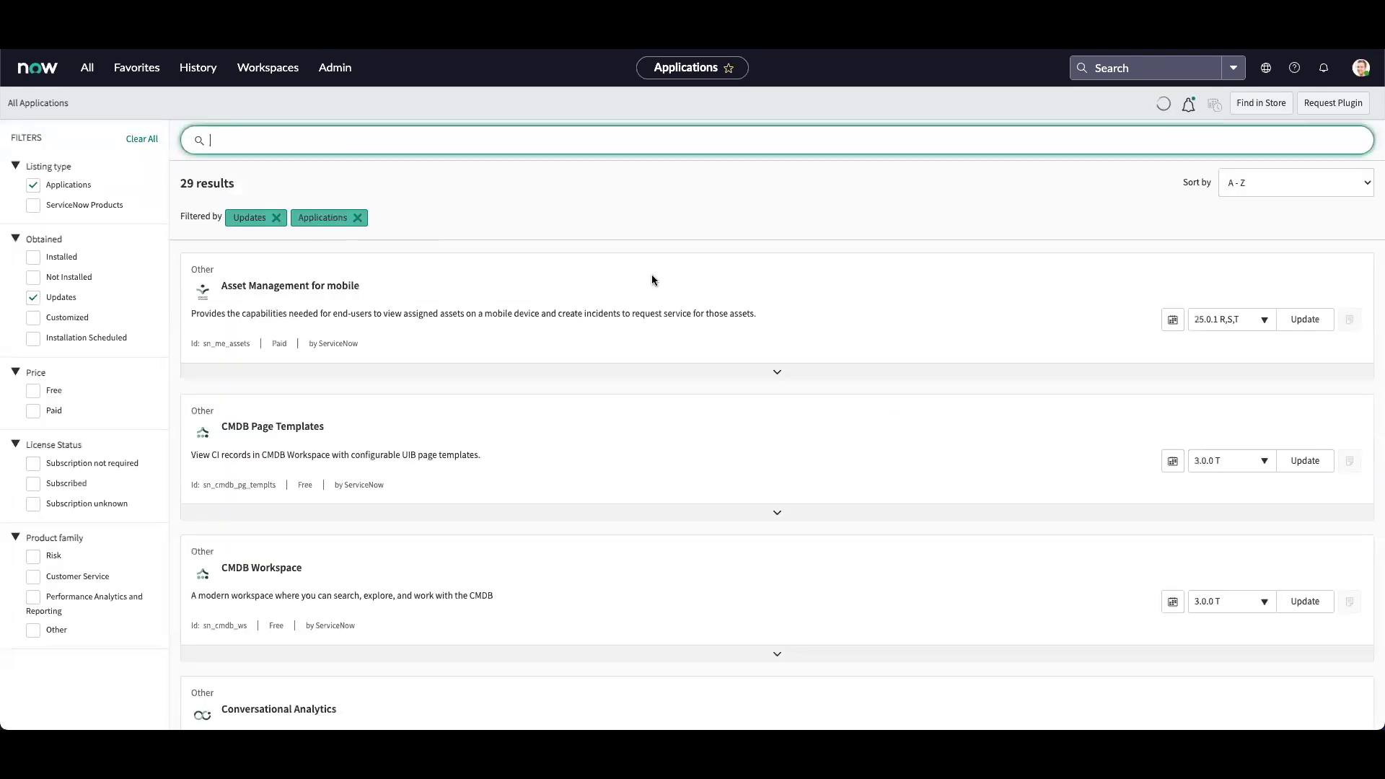
scroll(893, 292, down, 1)
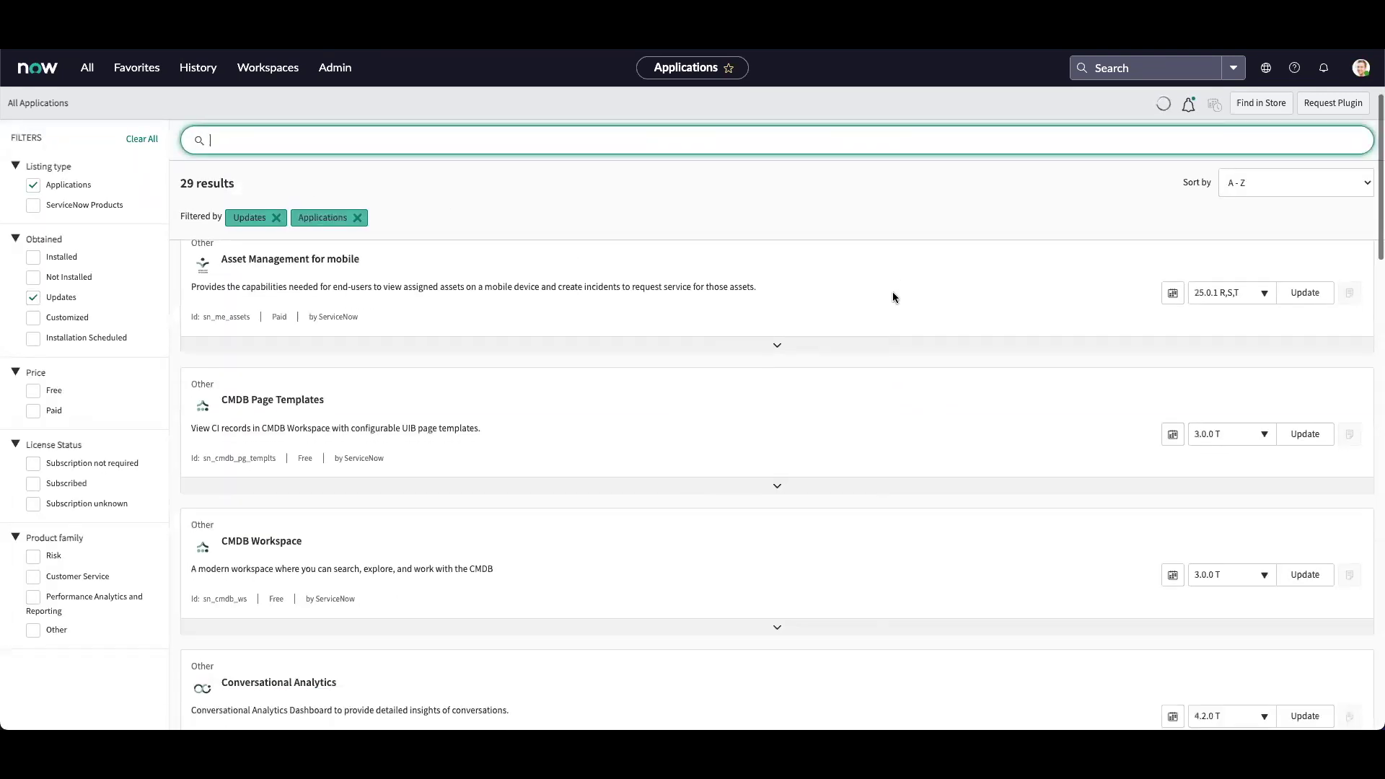
scroll(894, 297, up, 1)
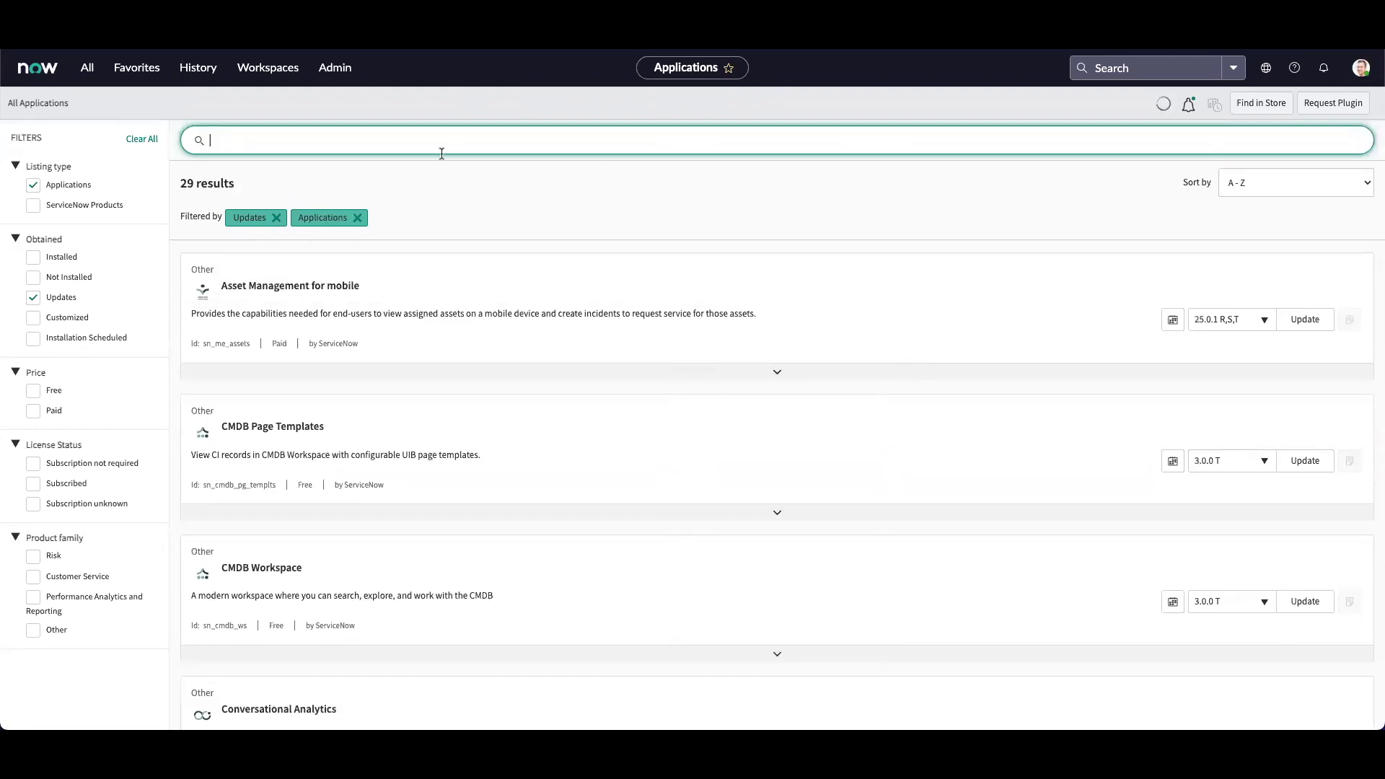
- Return to Admin Home and scroll down its cards to the in-progress assignment
click(336, 68)
click(326, 145)
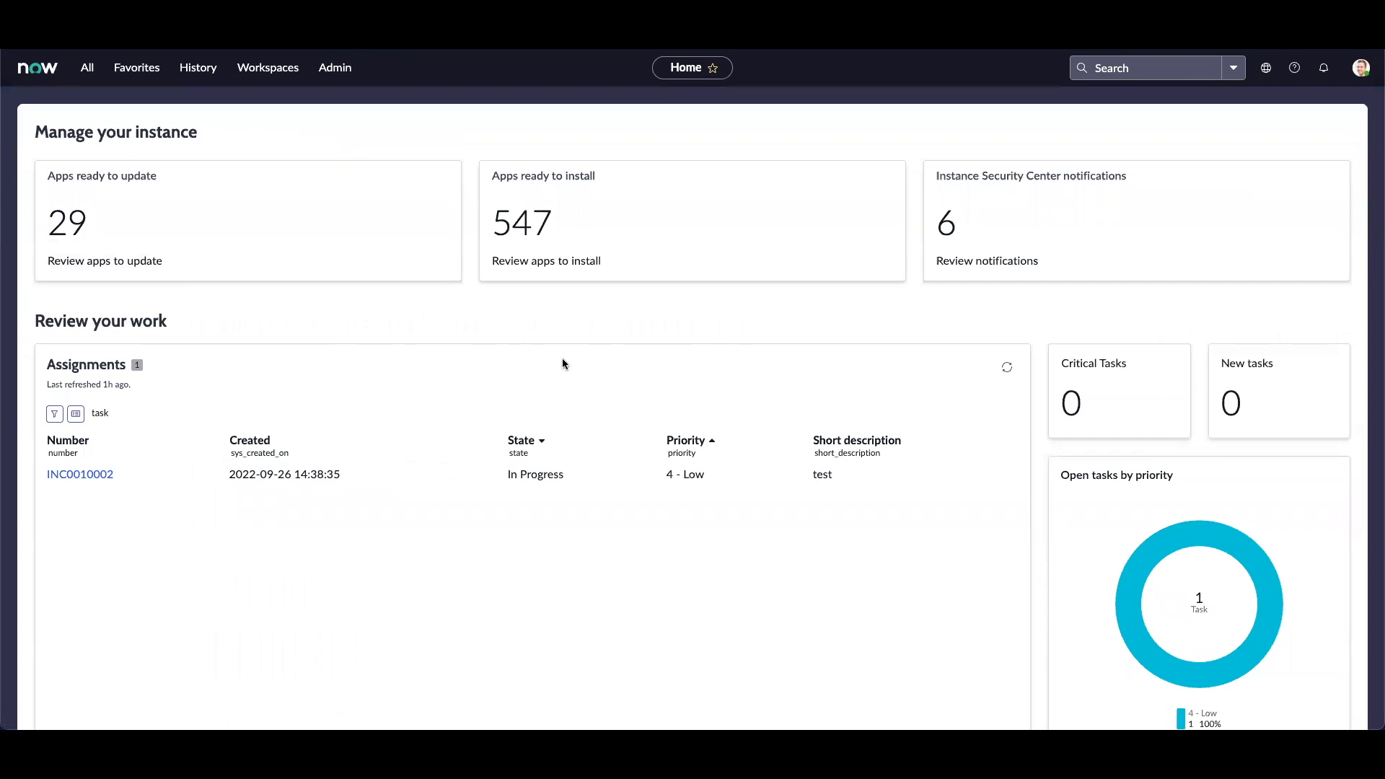
scroll(563, 362, down, 2)
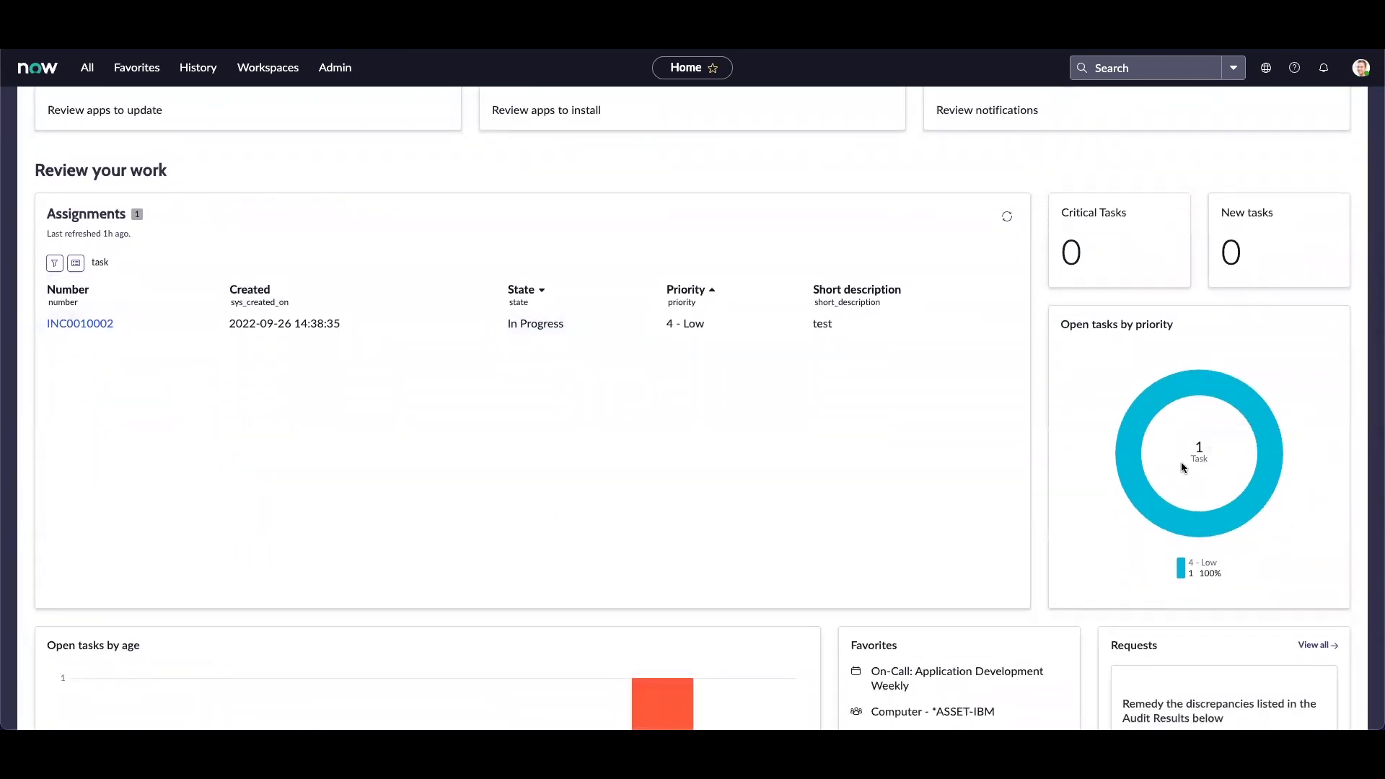
- Open Adoption Blueprints and scroll the six blueprint cards, with progress such as 13/16 and 8/13
click(333, 69)
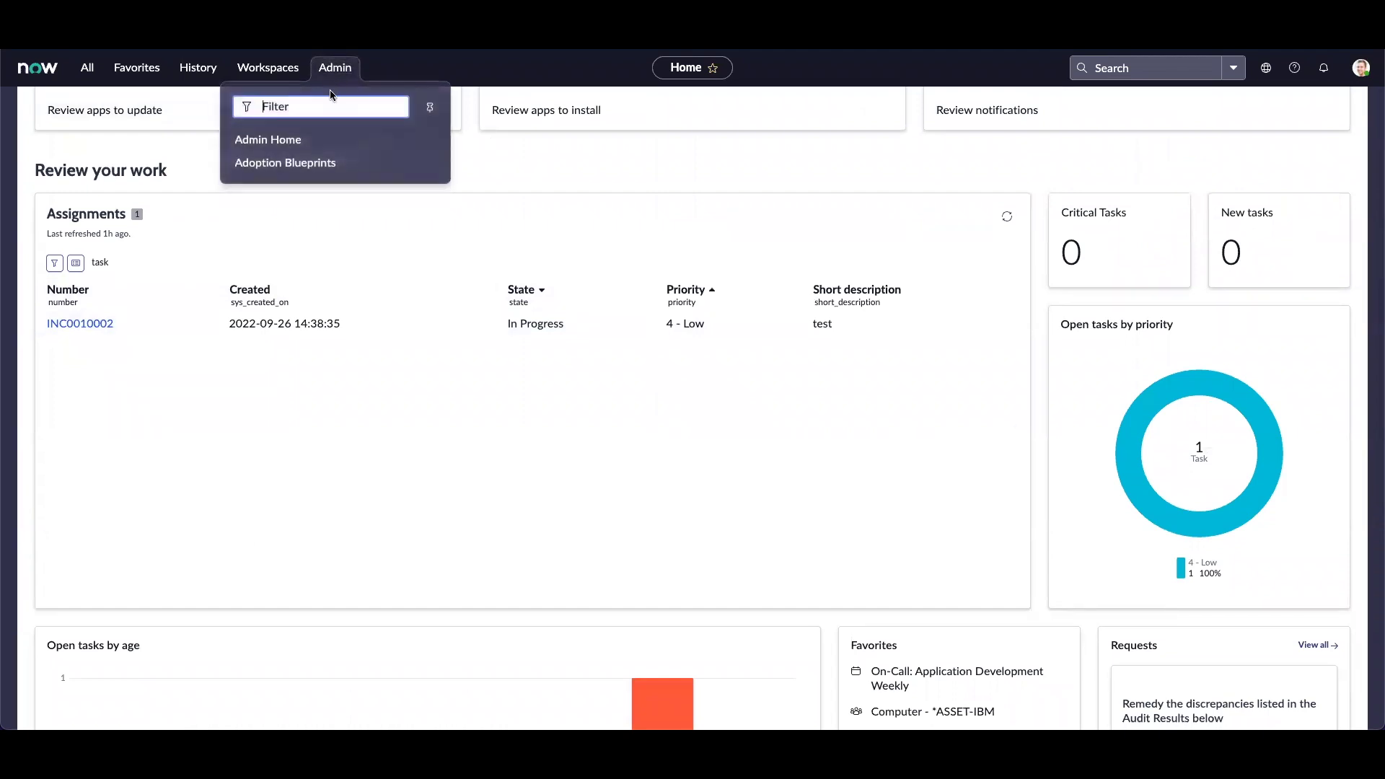
click(308, 163)
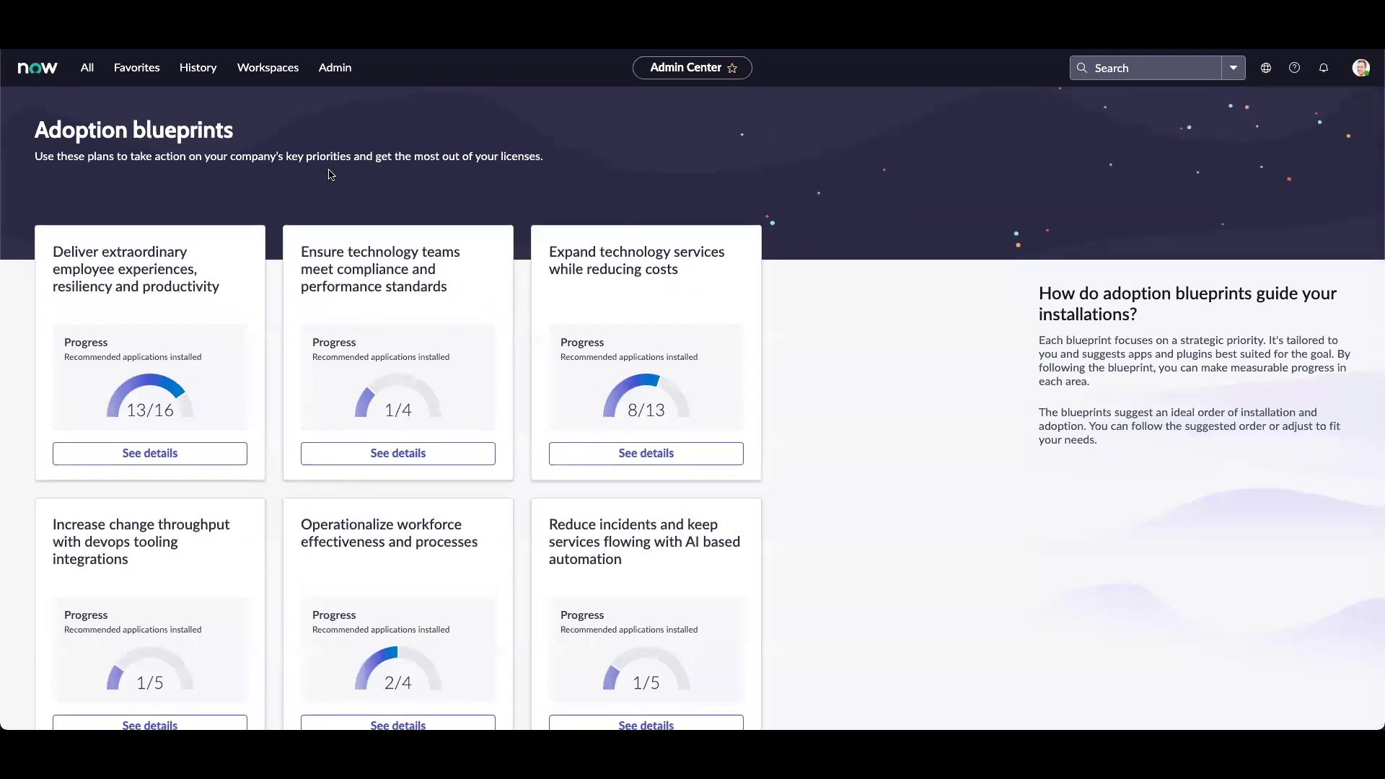
scroll(835, 223, down, 1)
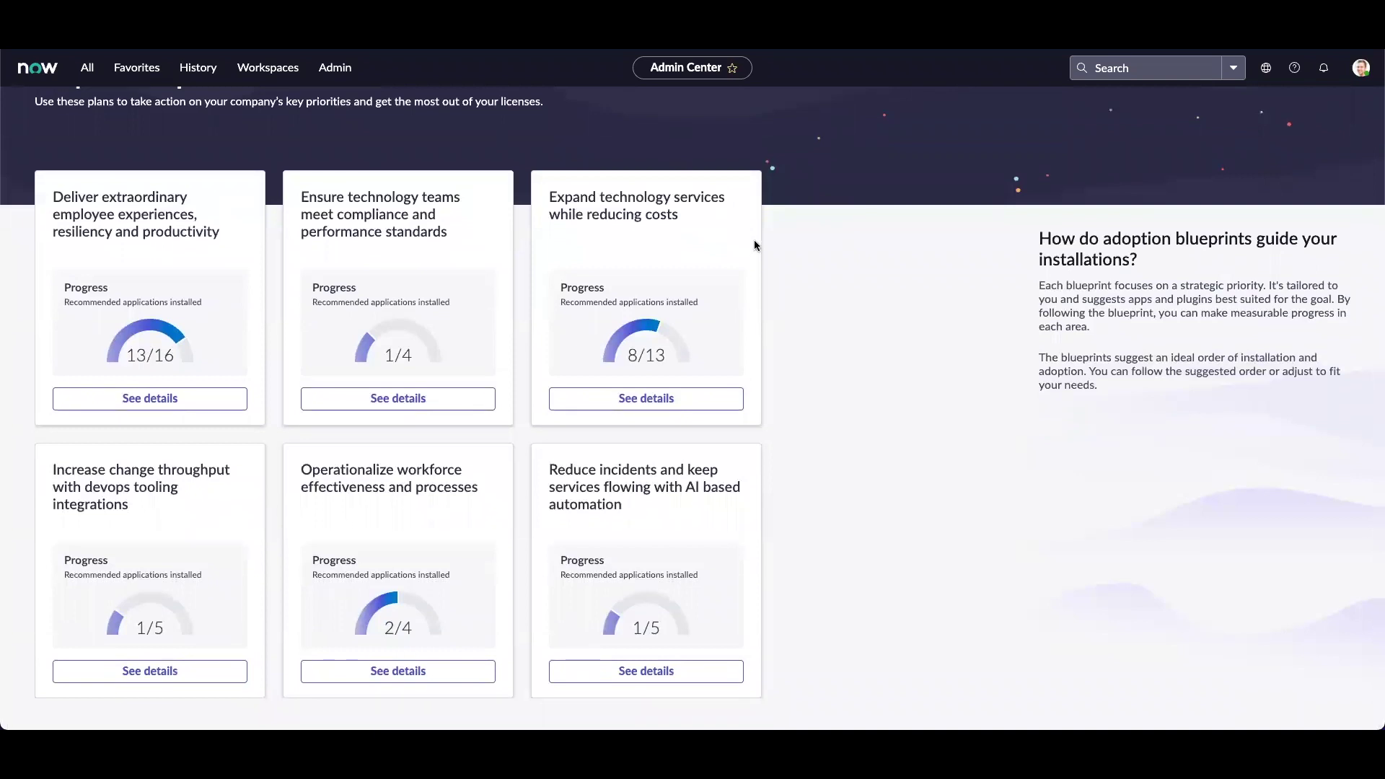
scroll(755, 241, up, 1)
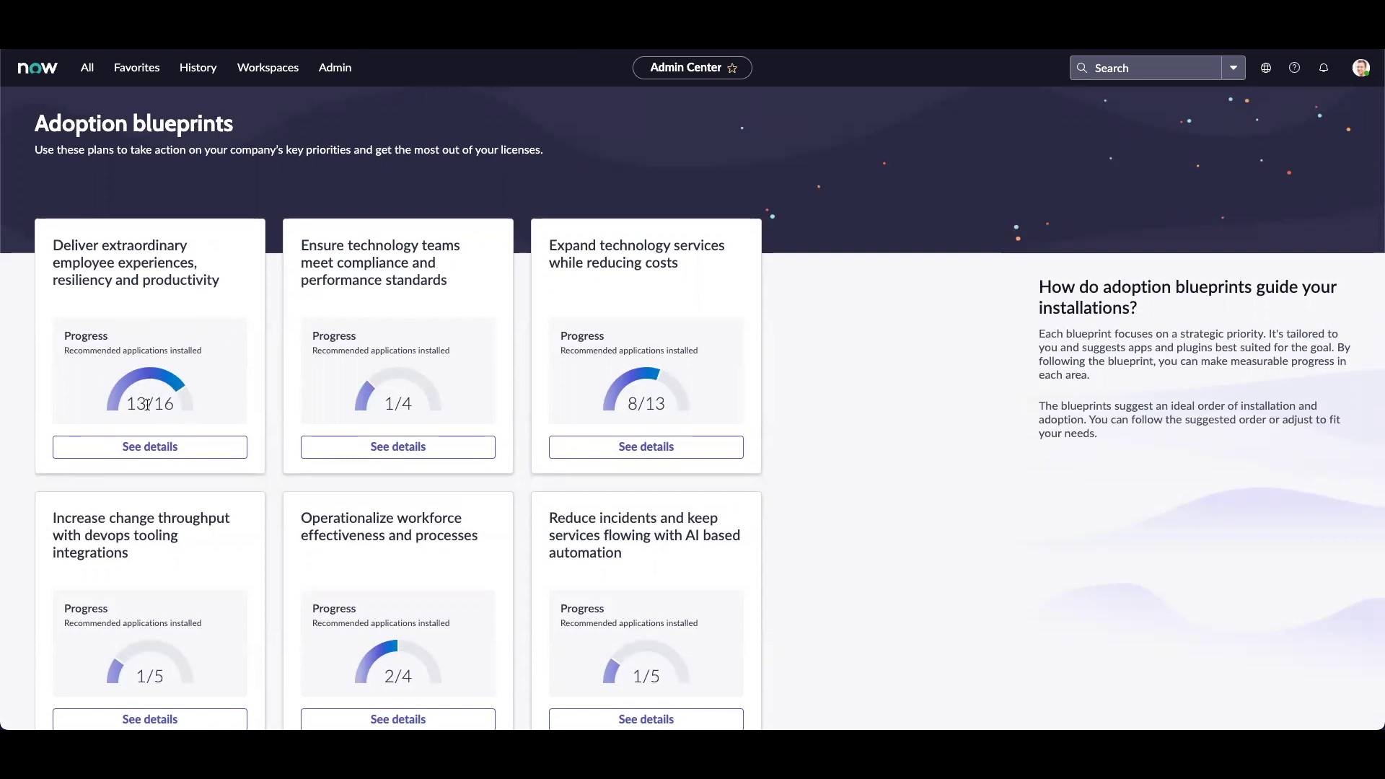
scroll(147, 405, down, 1)
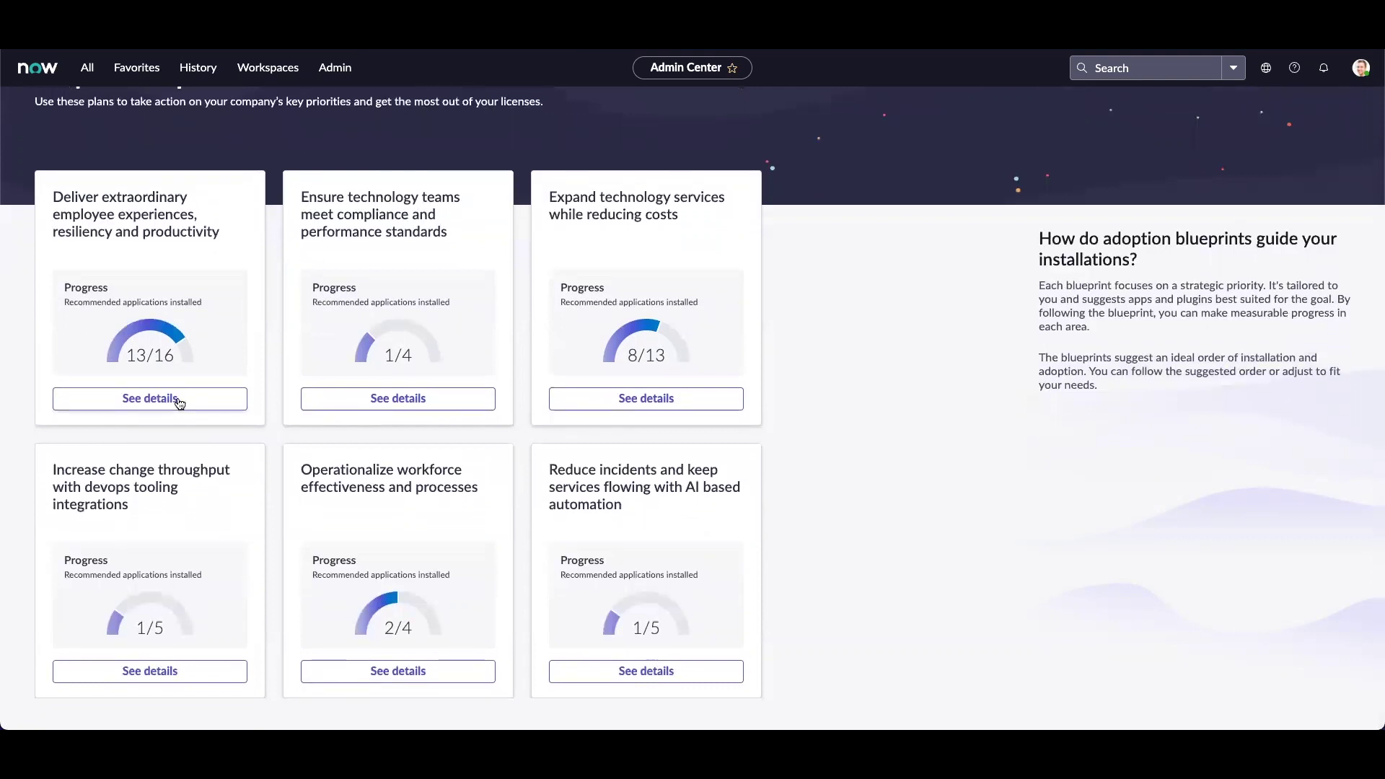
- Open the employee experiences blueprint details and highlight its description and the Next up heading
click(180, 403)
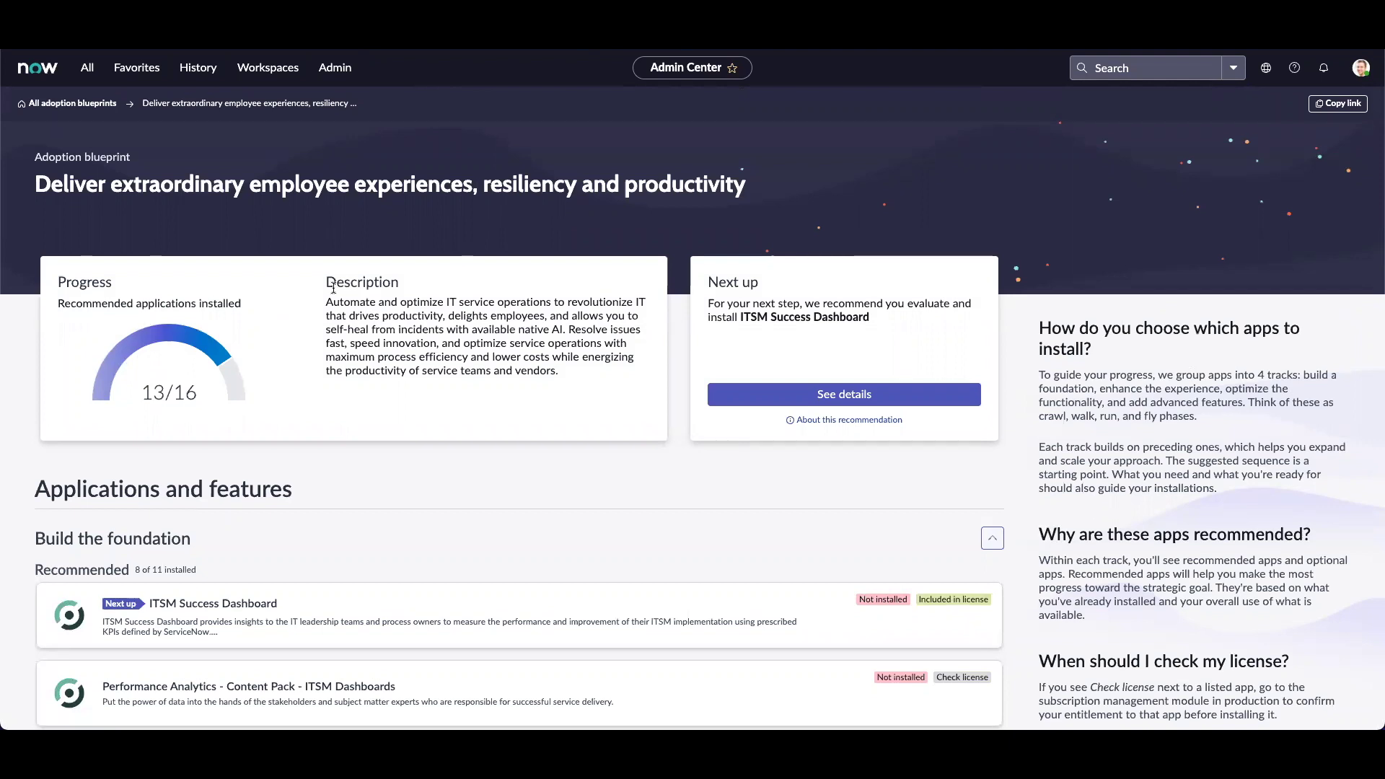
drag(325, 282, 564, 391)
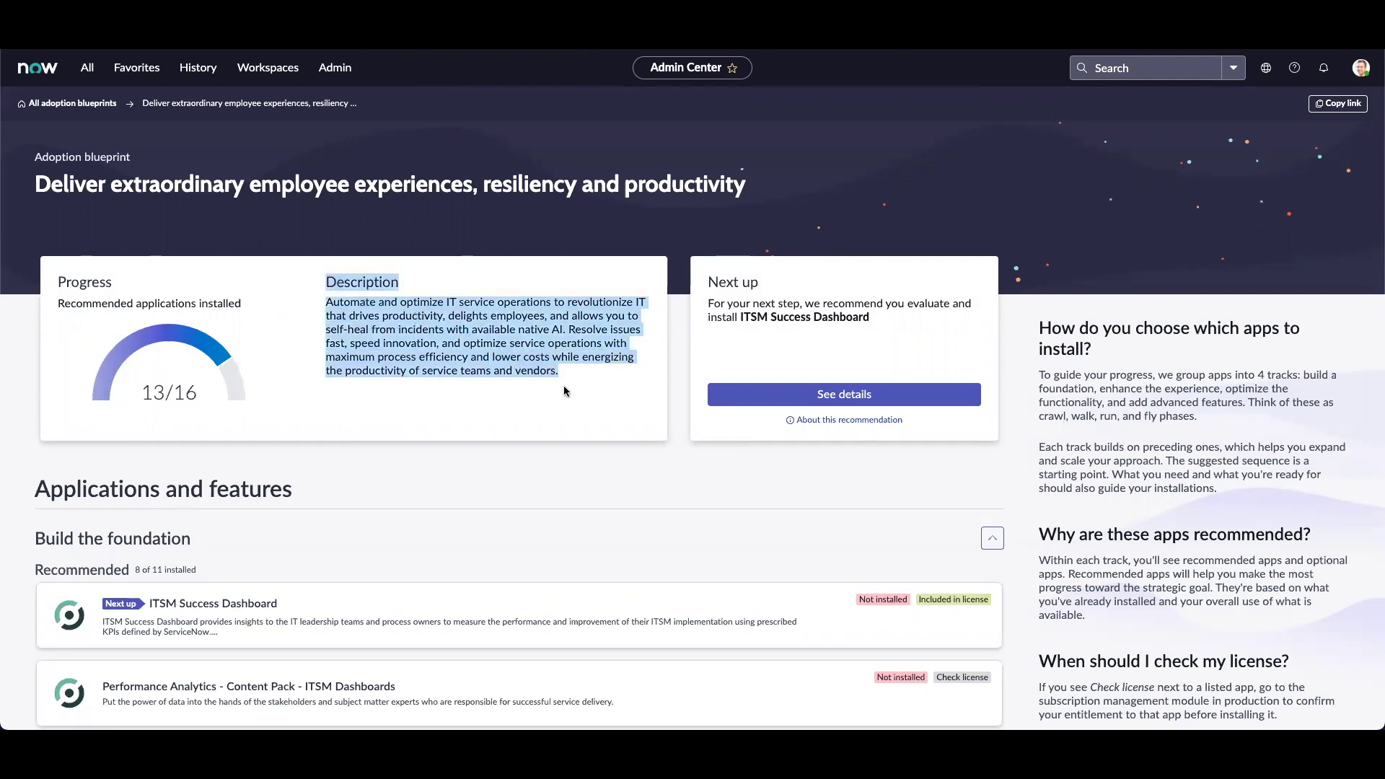
click(564, 388)
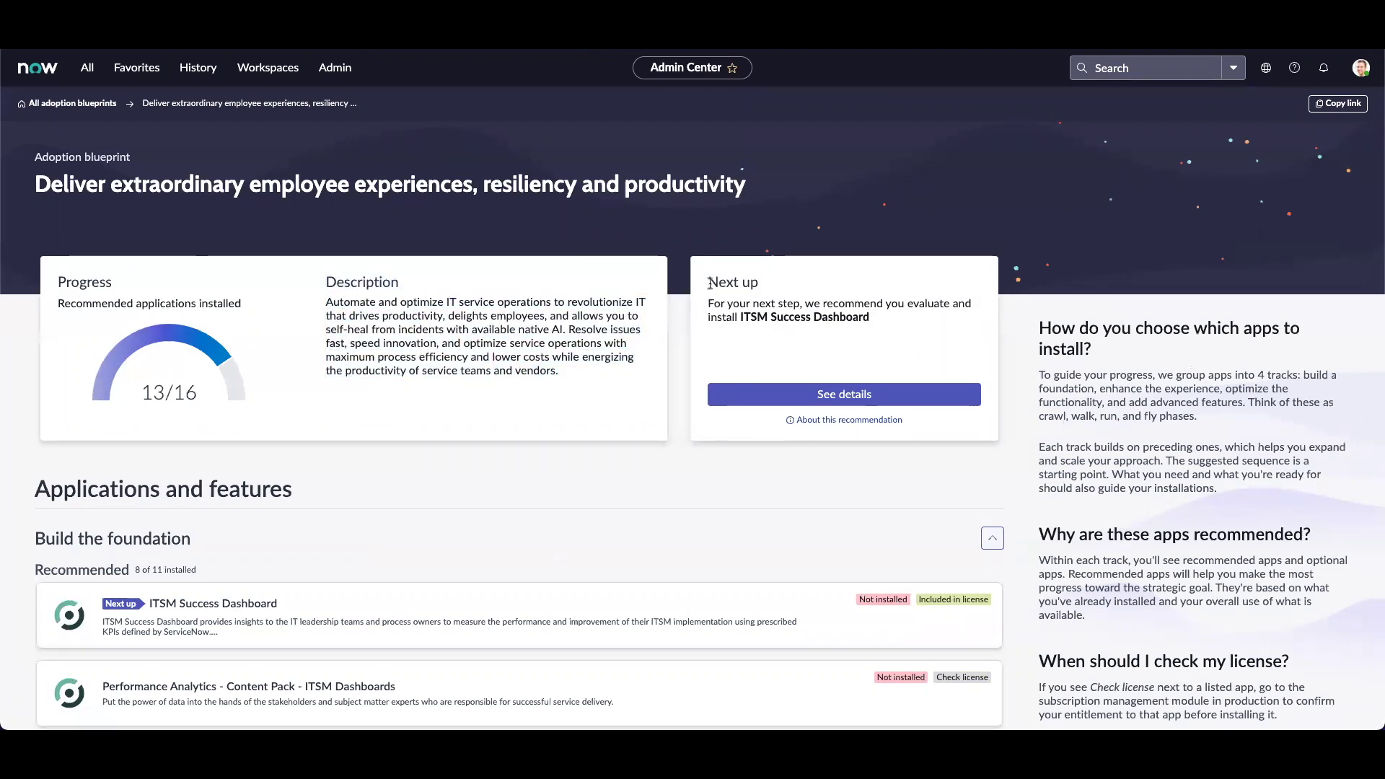
drag(710, 283, 774, 288)
click(780, 326)
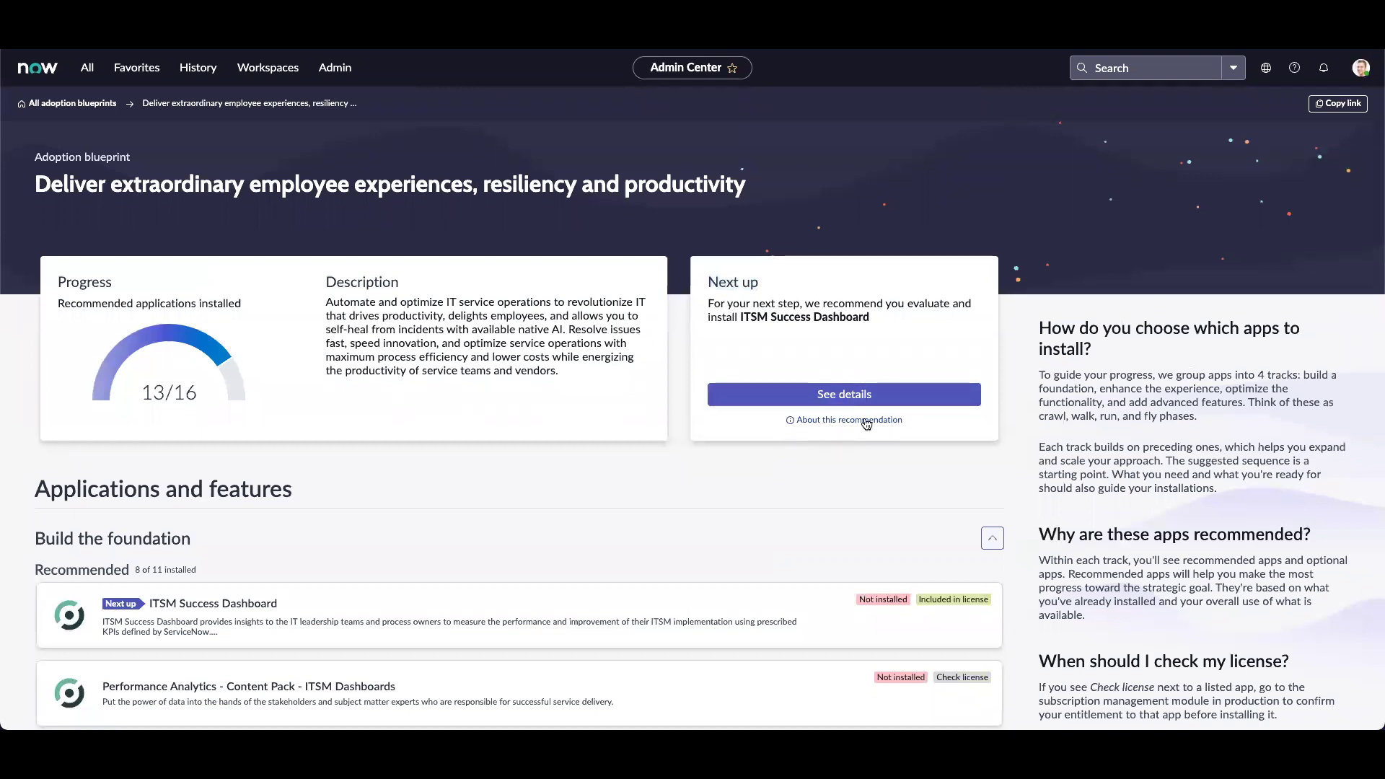
- Scroll through the blueprint's Applications and features list of 16 recommended apps
scroll(583, 423, down, 1)
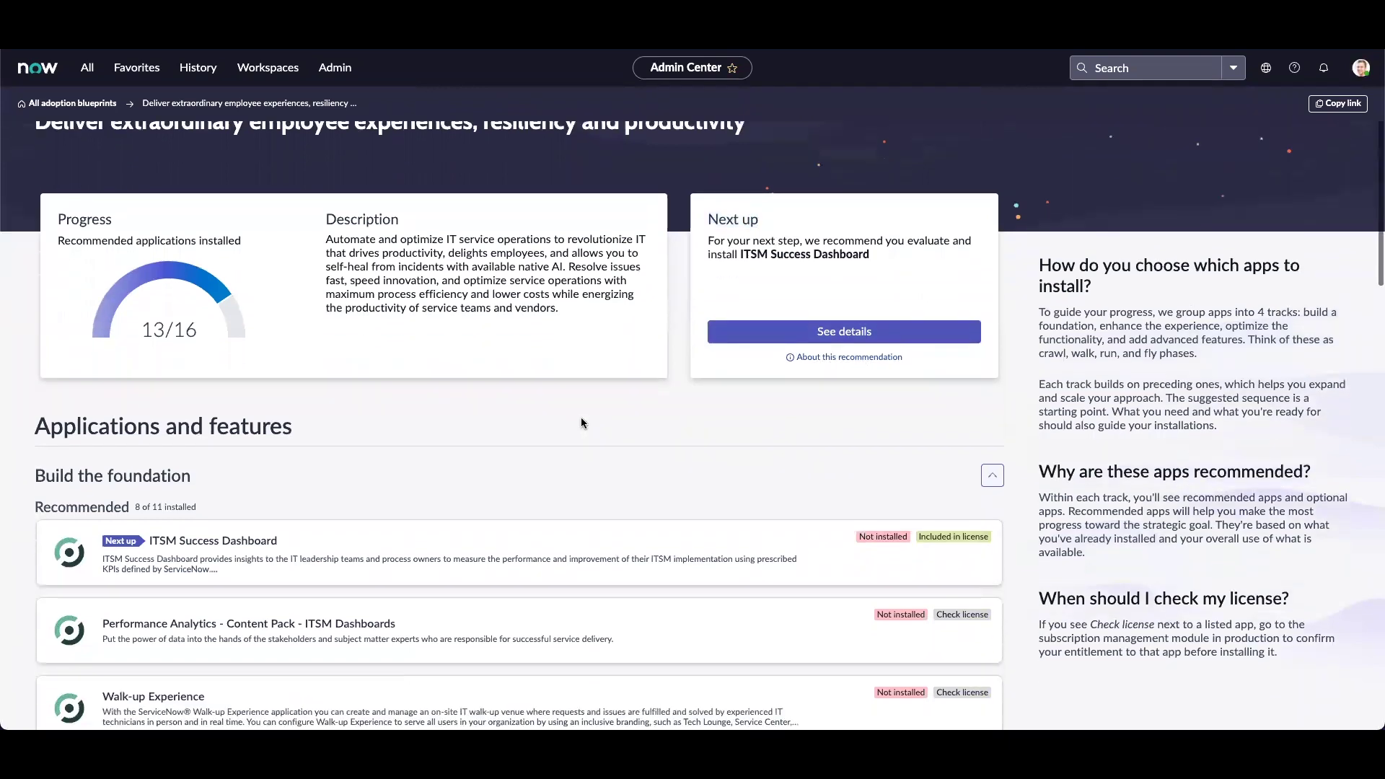
scroll(581, 419, down, 3)
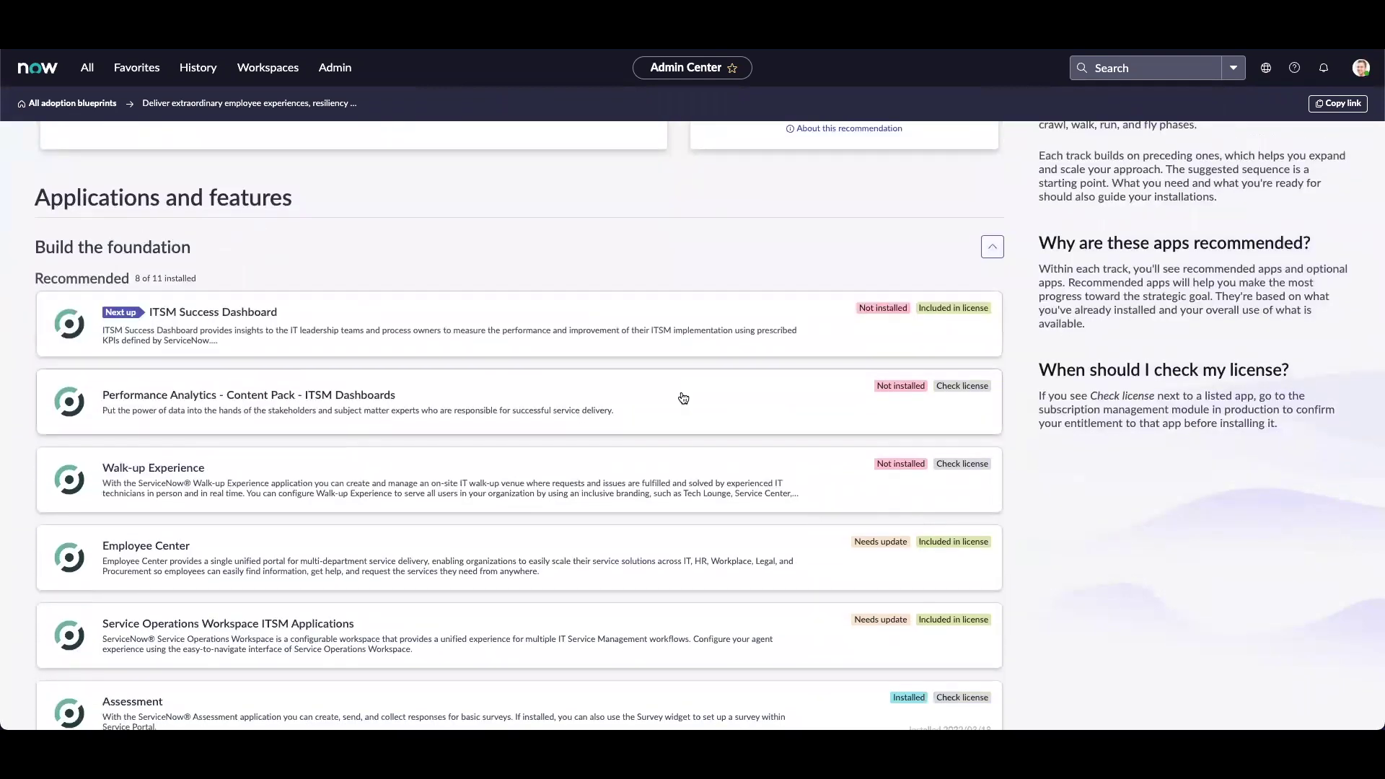
scroll(680, 396, down, 2)
scroll(681, 391, down, 1)
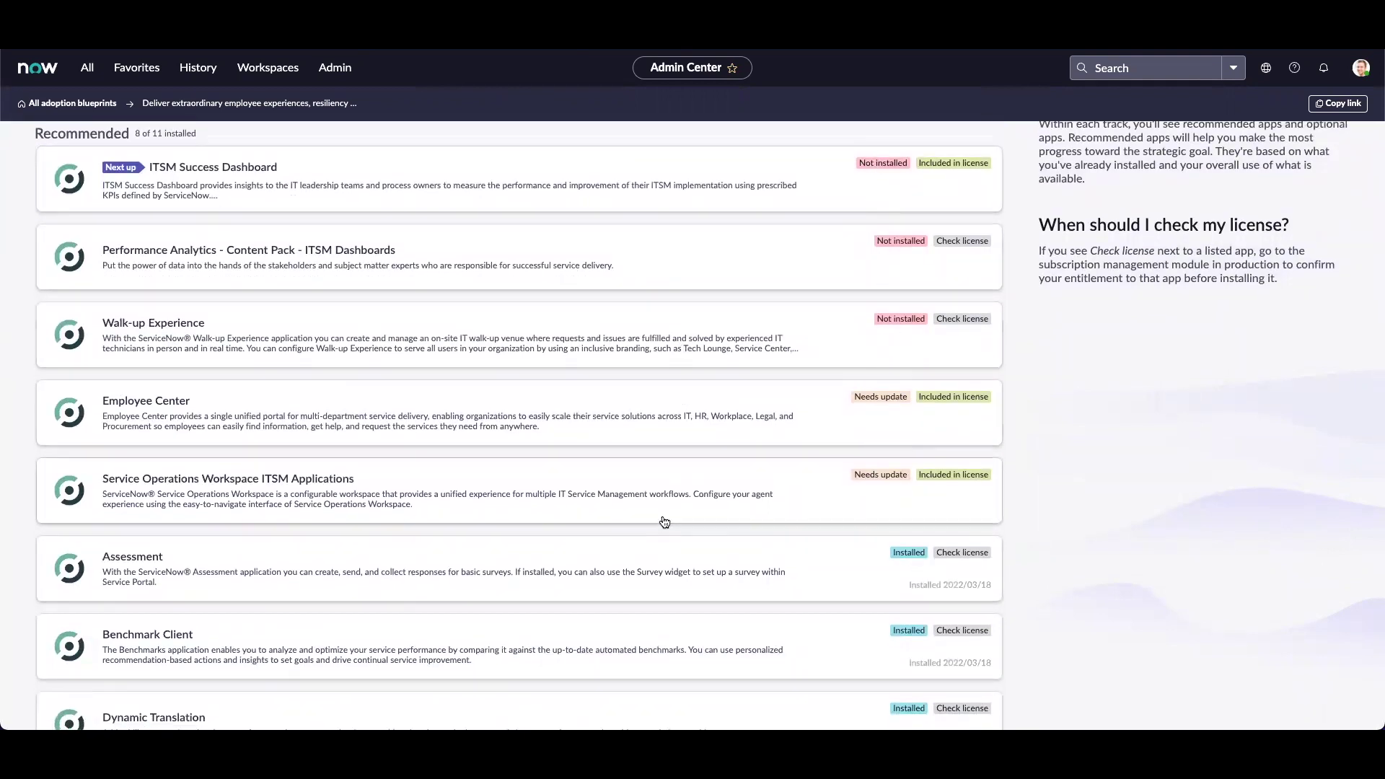
scroll(664, 521, down, 10)
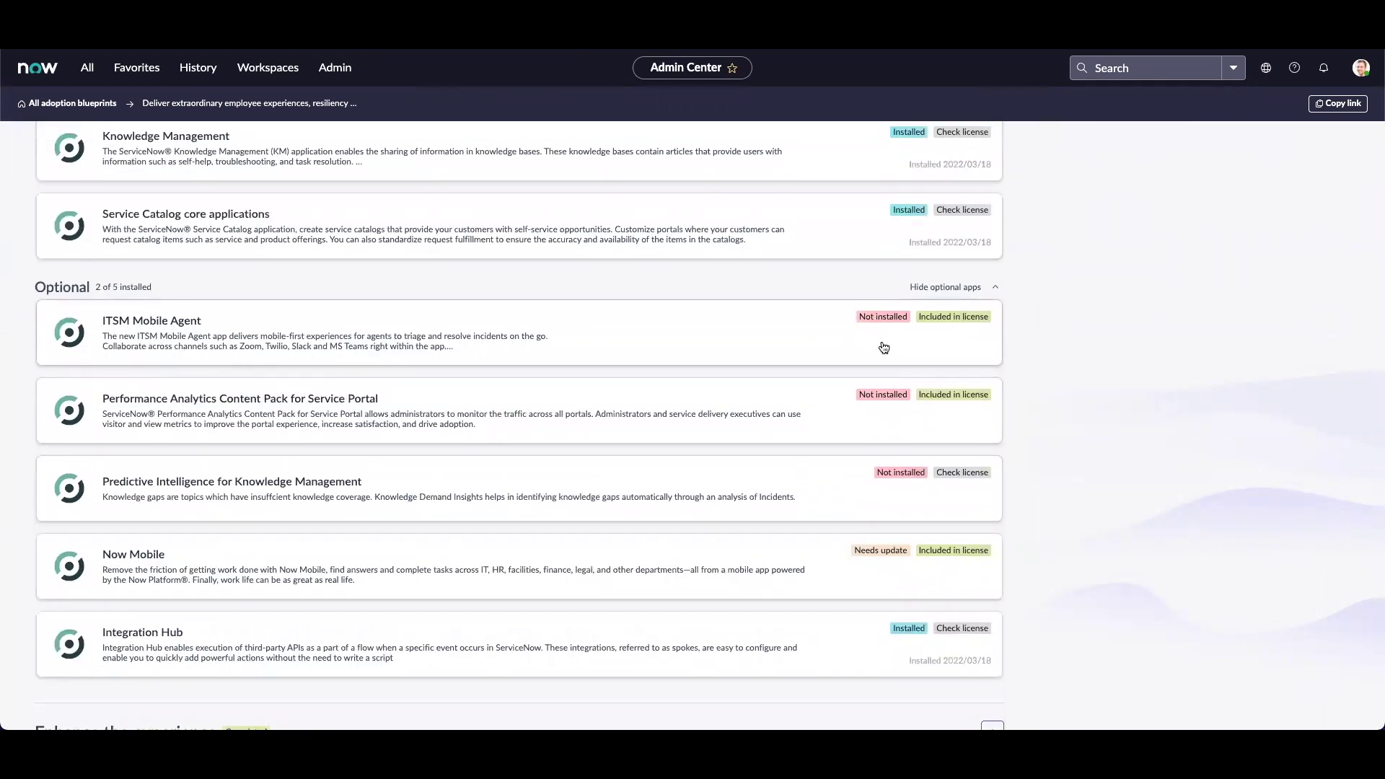
scroll(876, 412, down, 7)
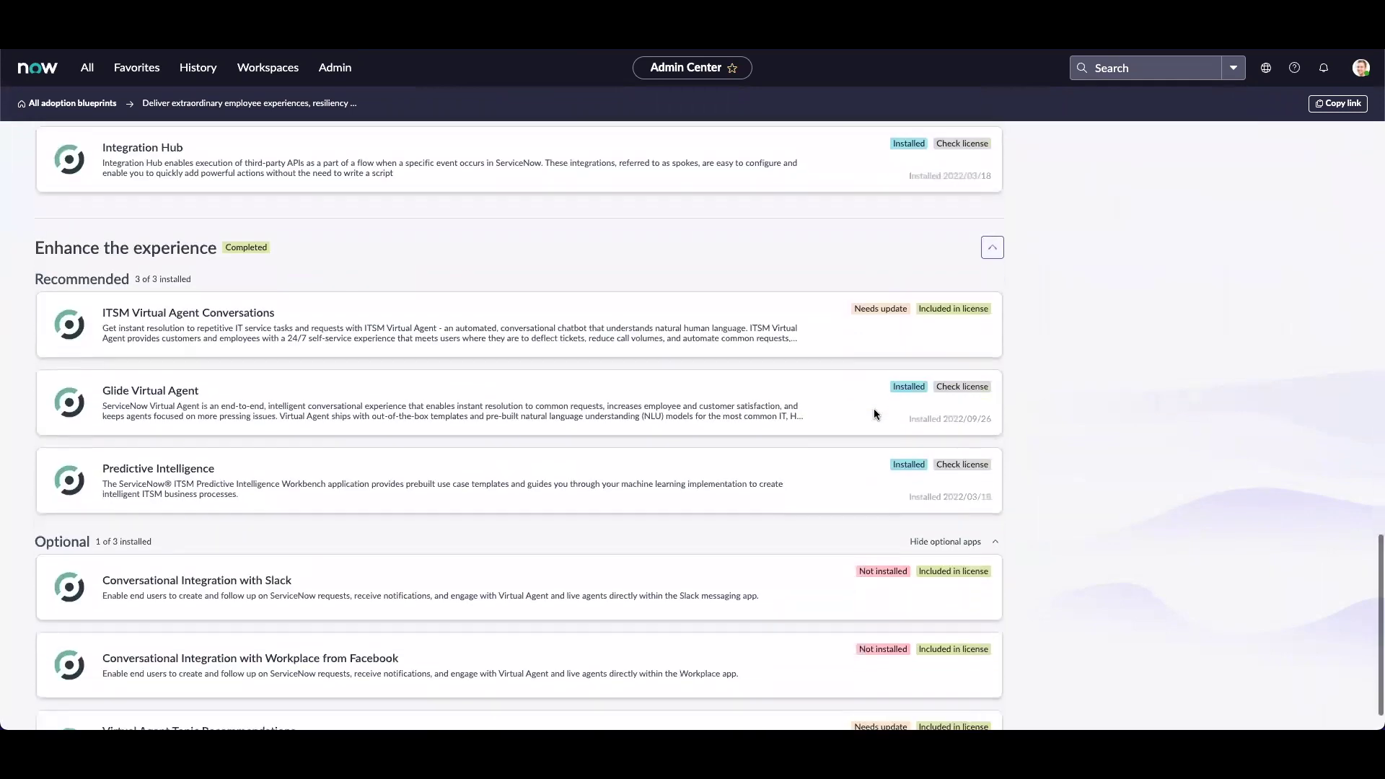
scroll(873, 411, down, 2)
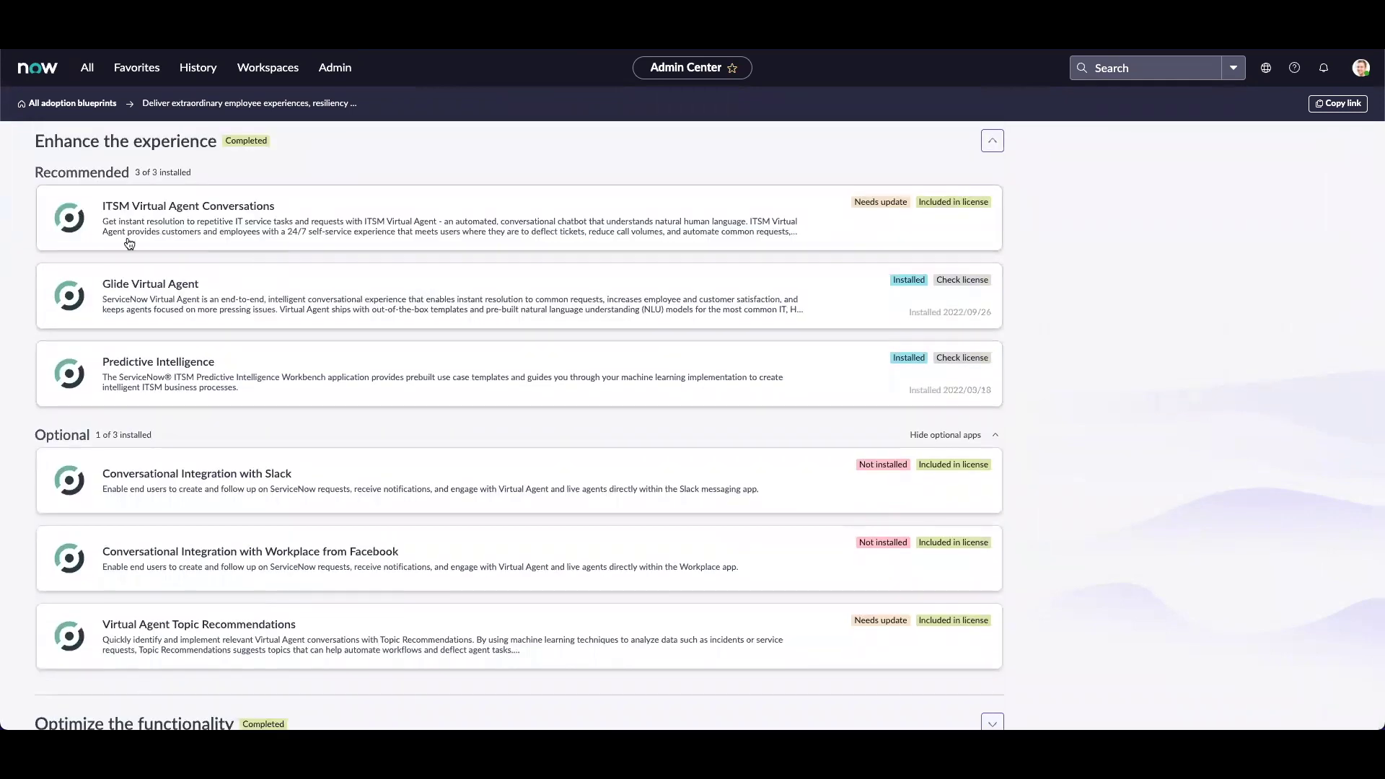
scroll(231, 352, down, 1)
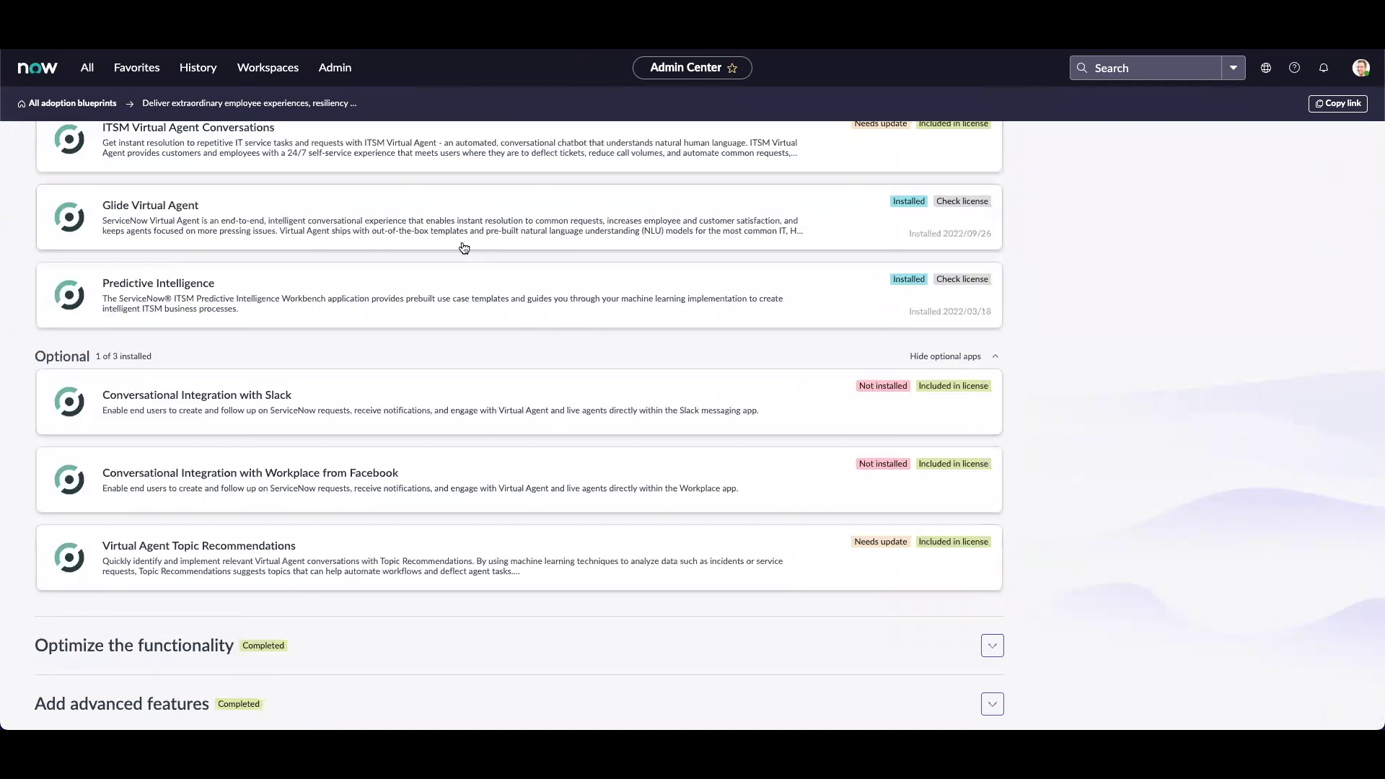
scroll(468, 253, up, 15)
scroll(471, 256, up, 8)
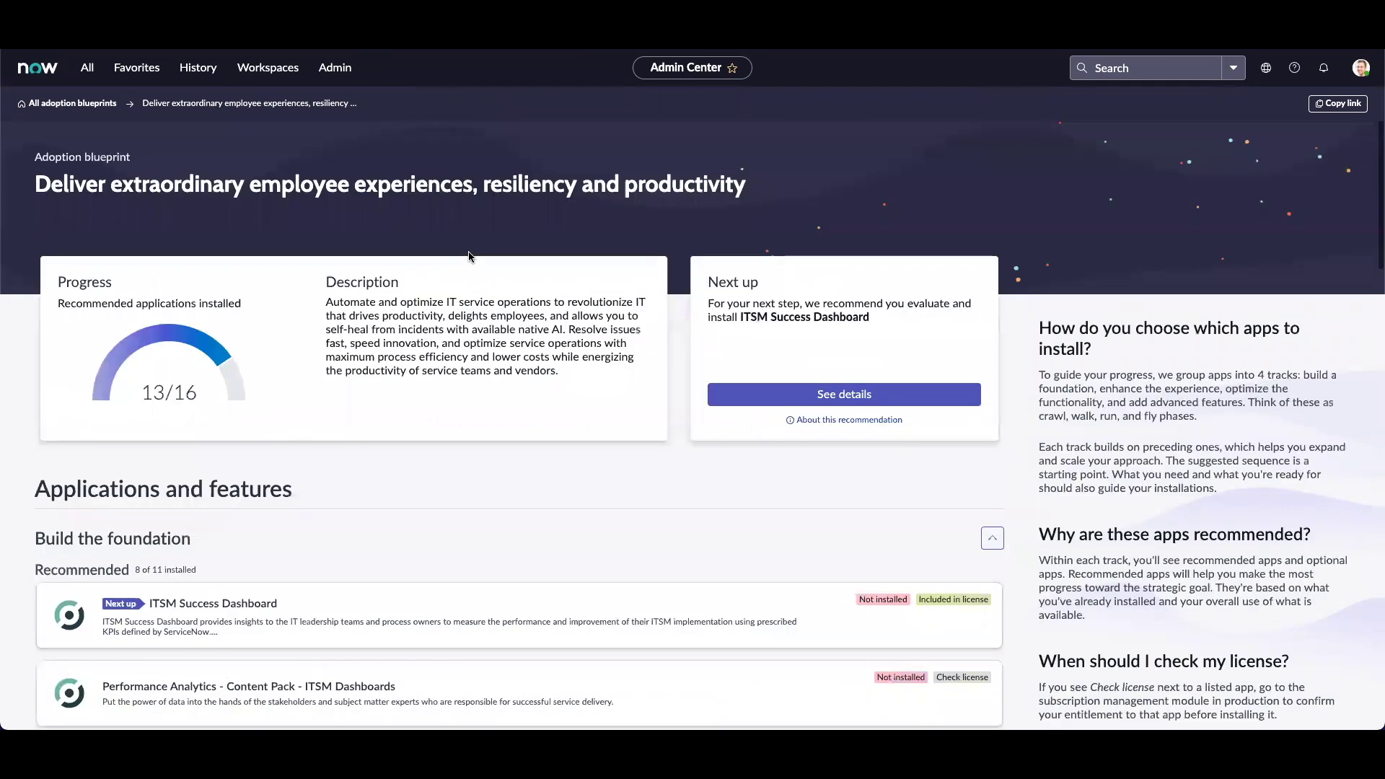
scroll(494, 370, down, 5)
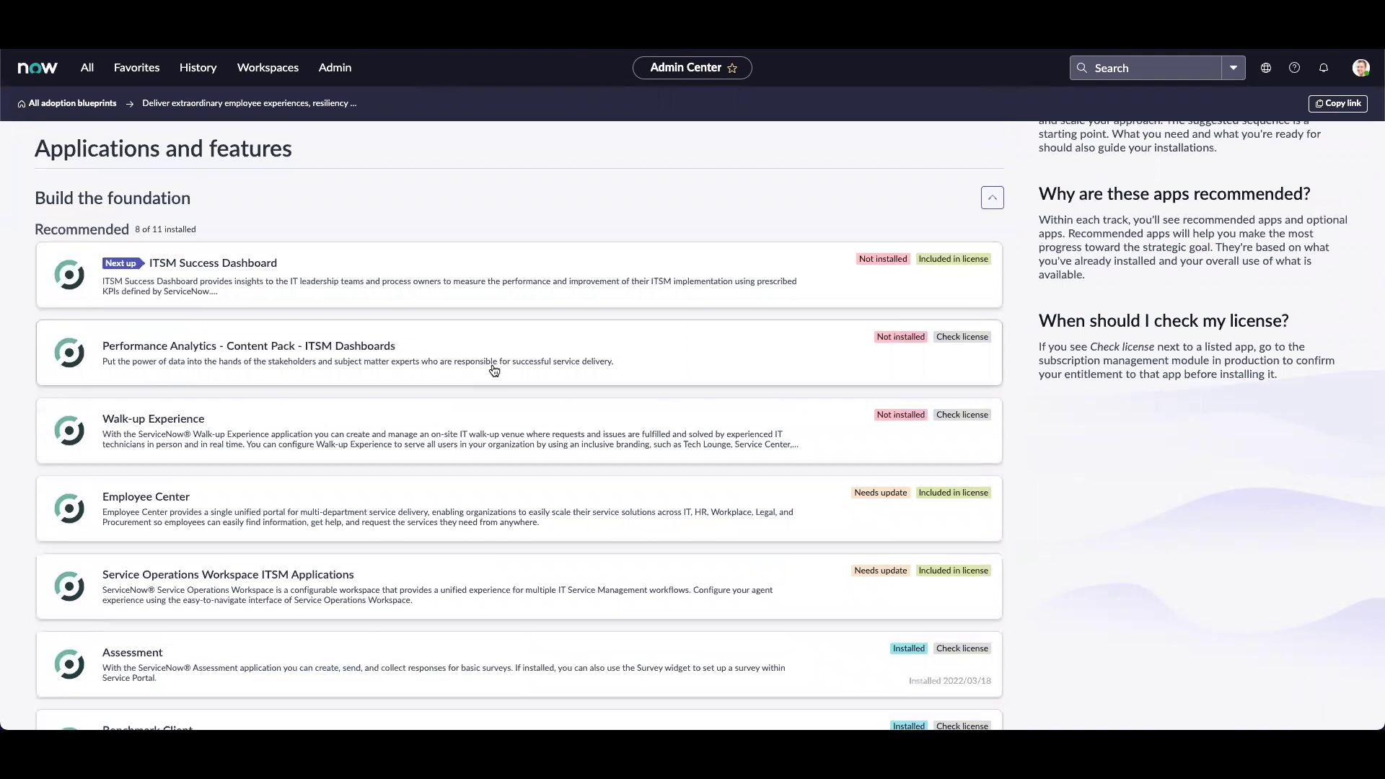
- Open the ITSM Success Dashboard page and highlight its Key features heading
click(219, 286)
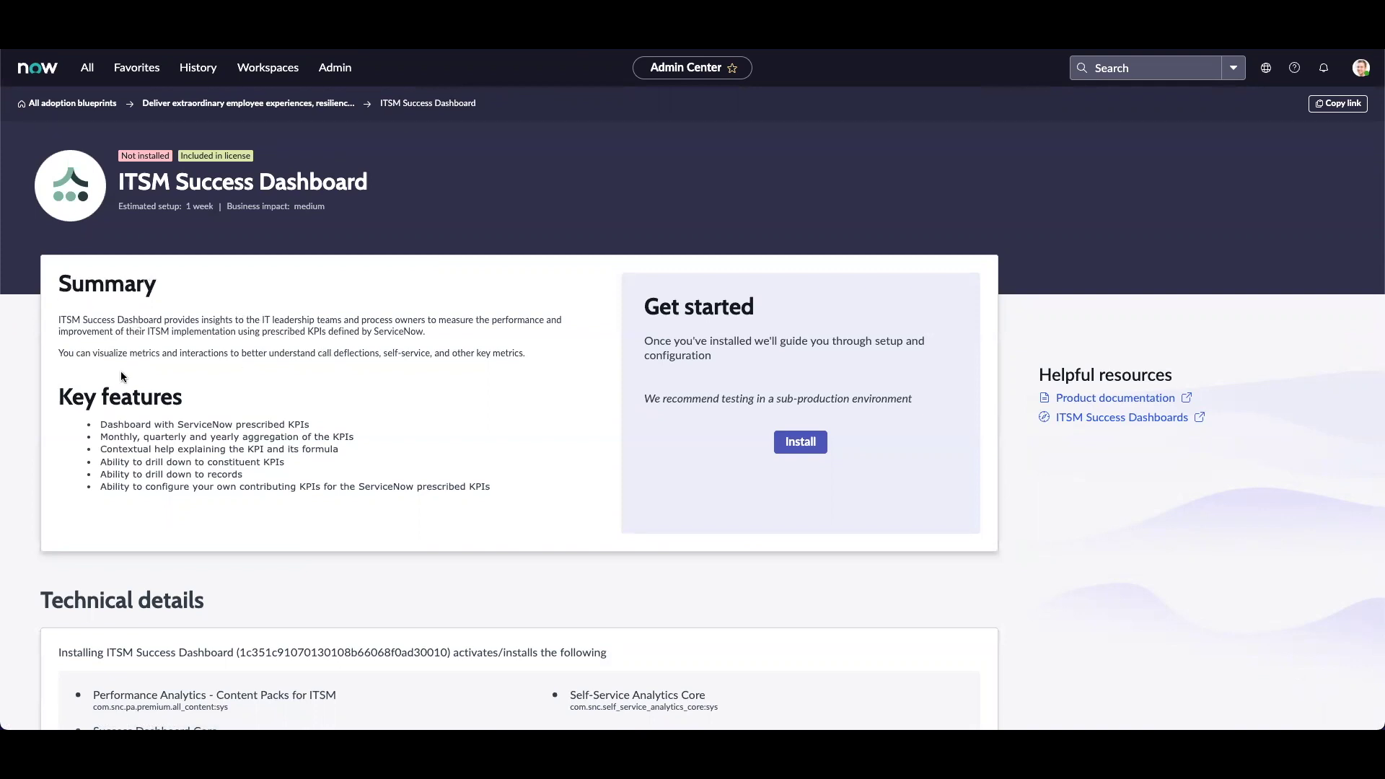
drag(73, 395, 184, 394)
scroll(375, 398, down, 2)
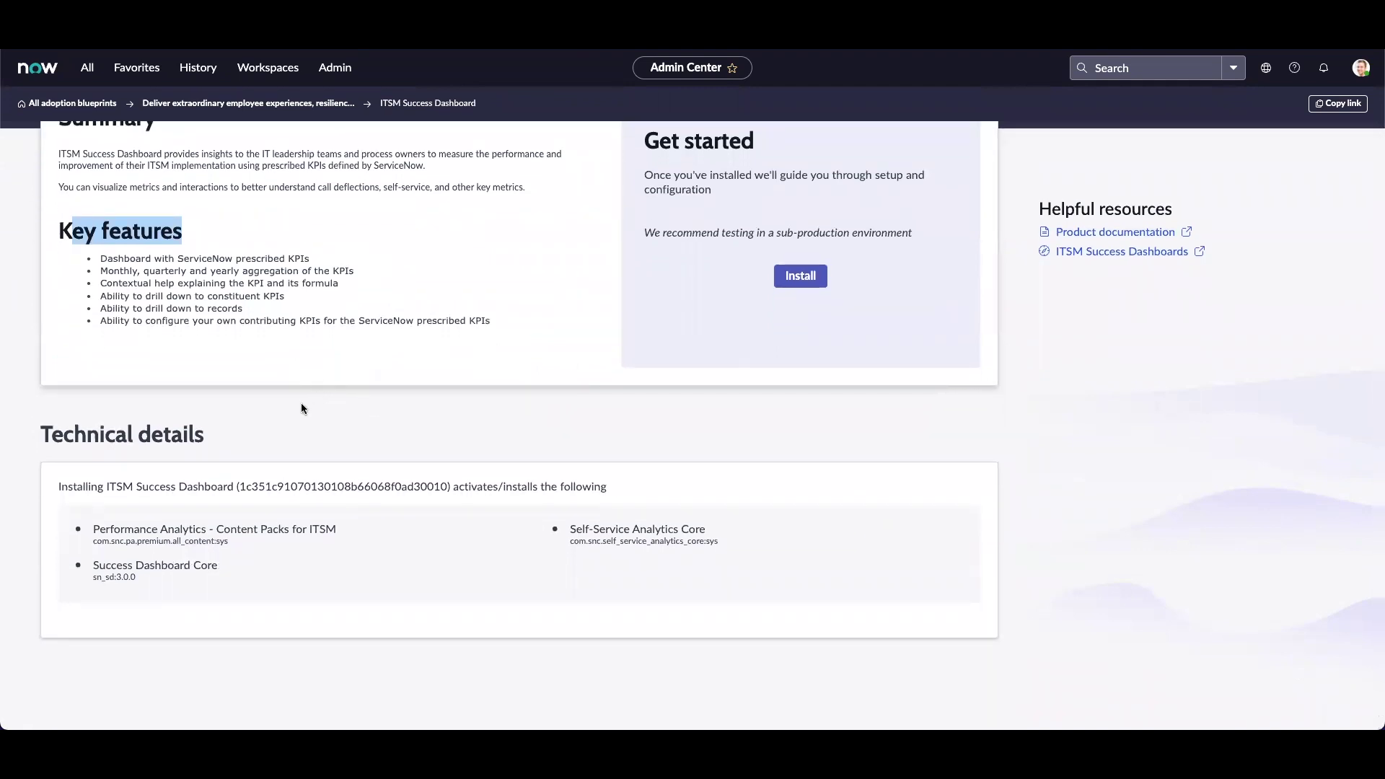
- Highlight the Technical details and the three bundled components, including Success Dashboard Core
drag(36, 433, 202, 433)
click(171, 518)
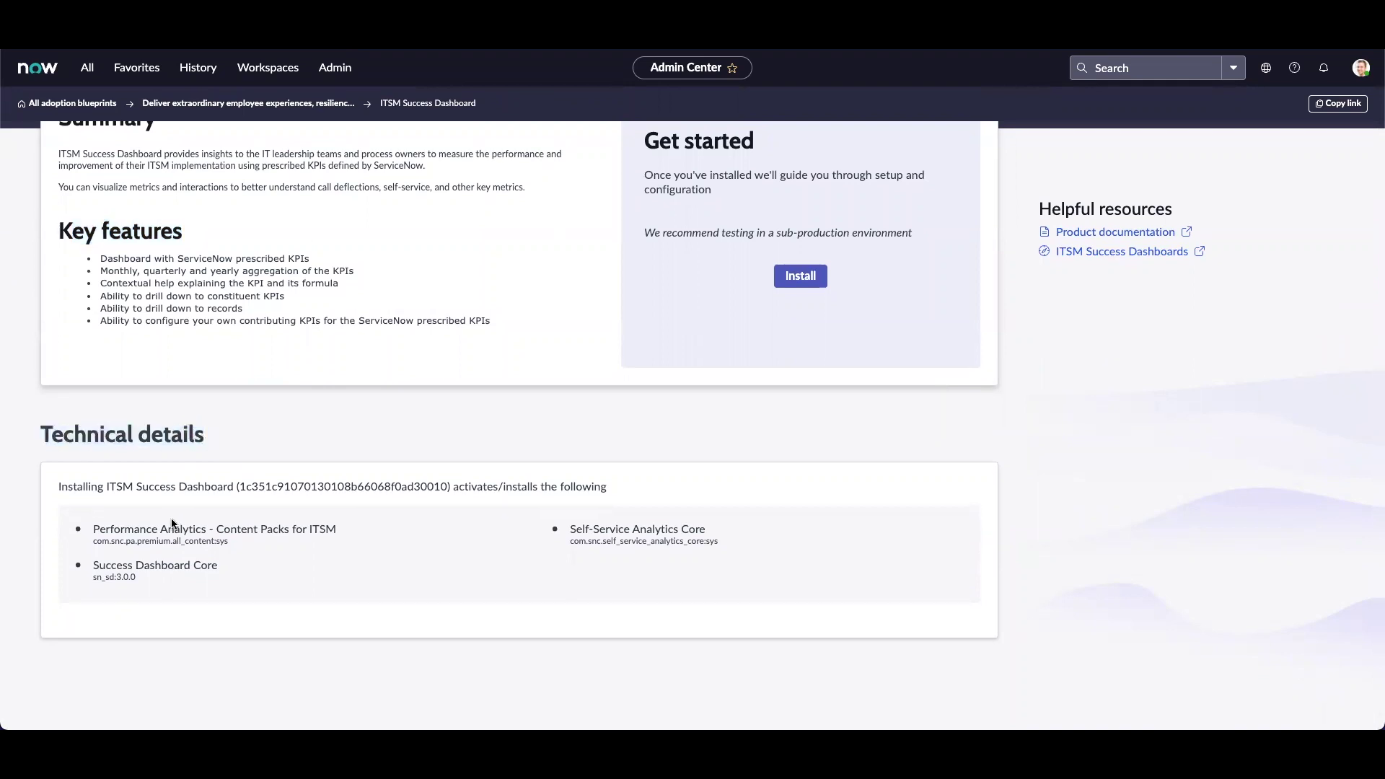
drag(93, 529, 206, 590)
click(206, 591)
scroll(622, 494, up, 2)
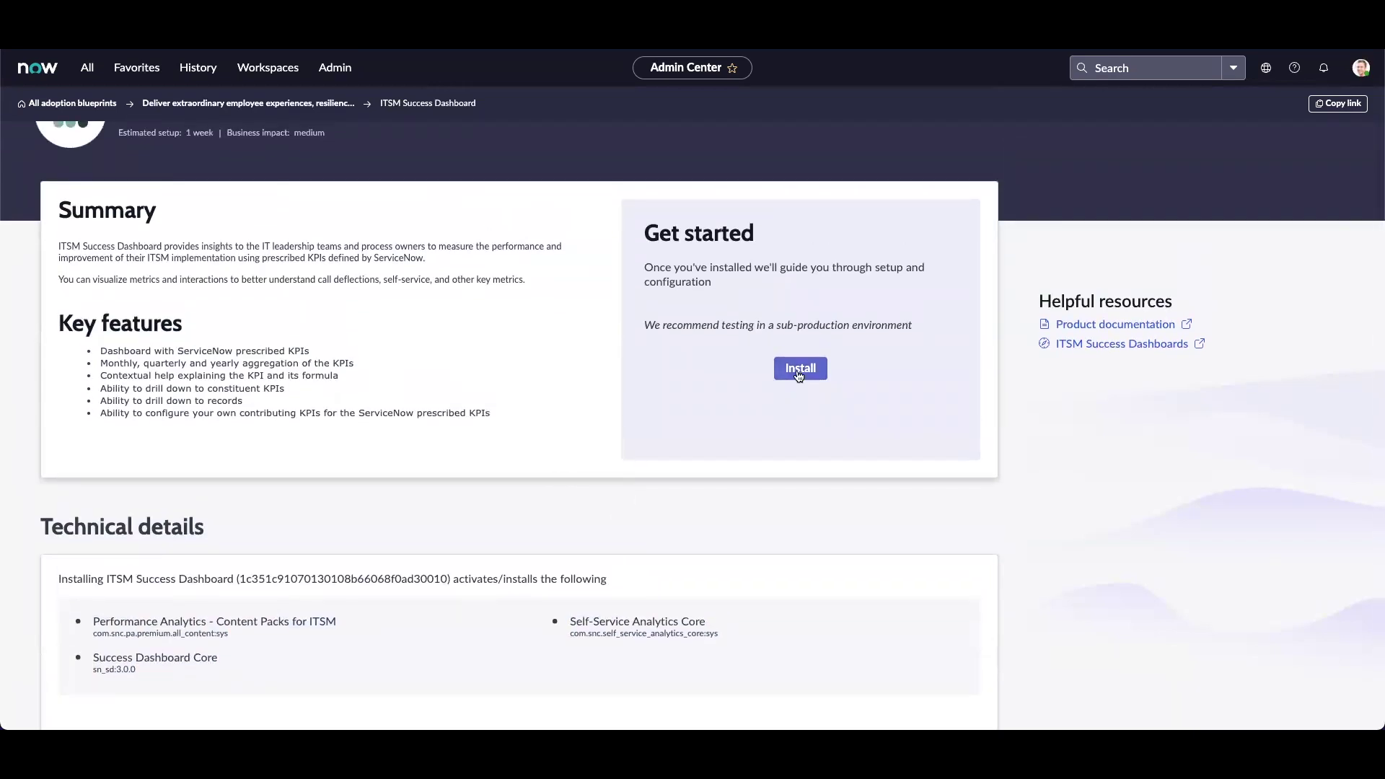
scroll(496, 404, up, 1)
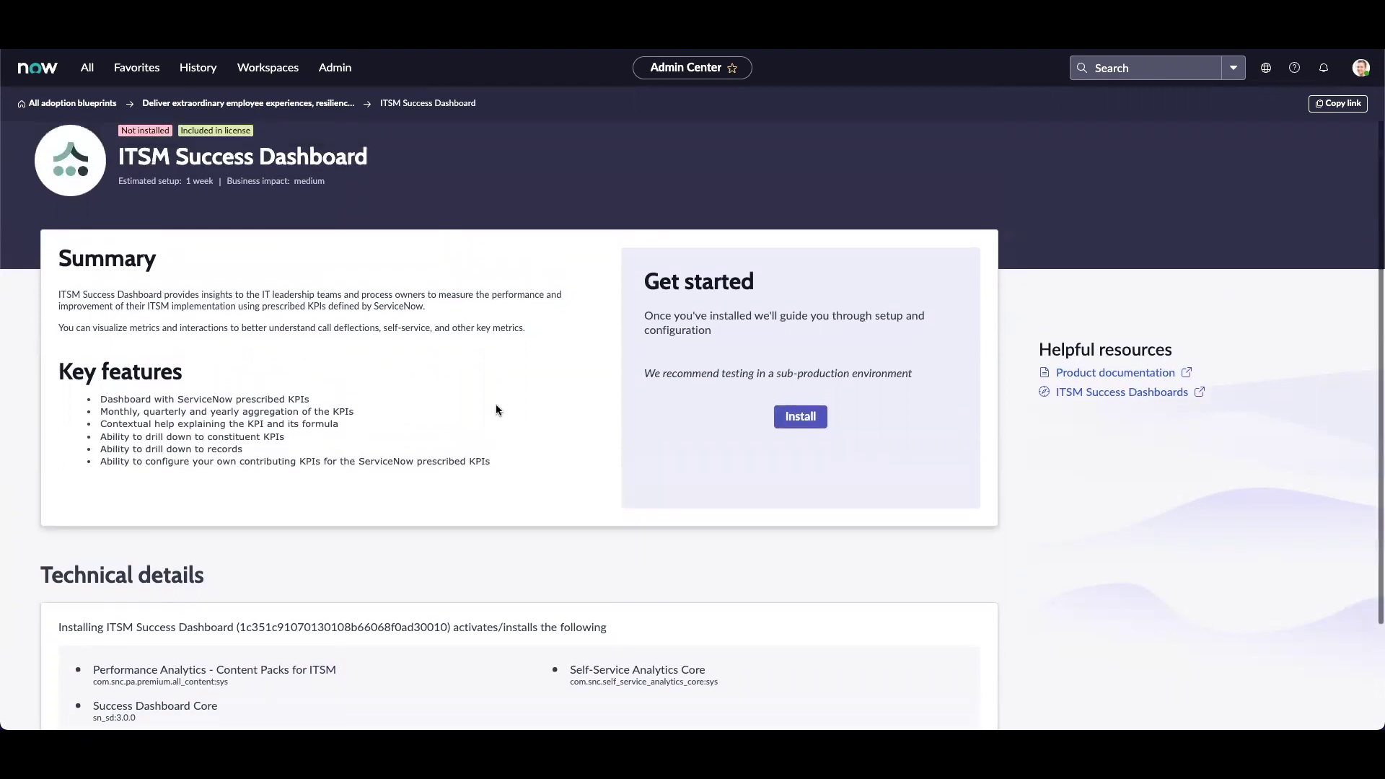